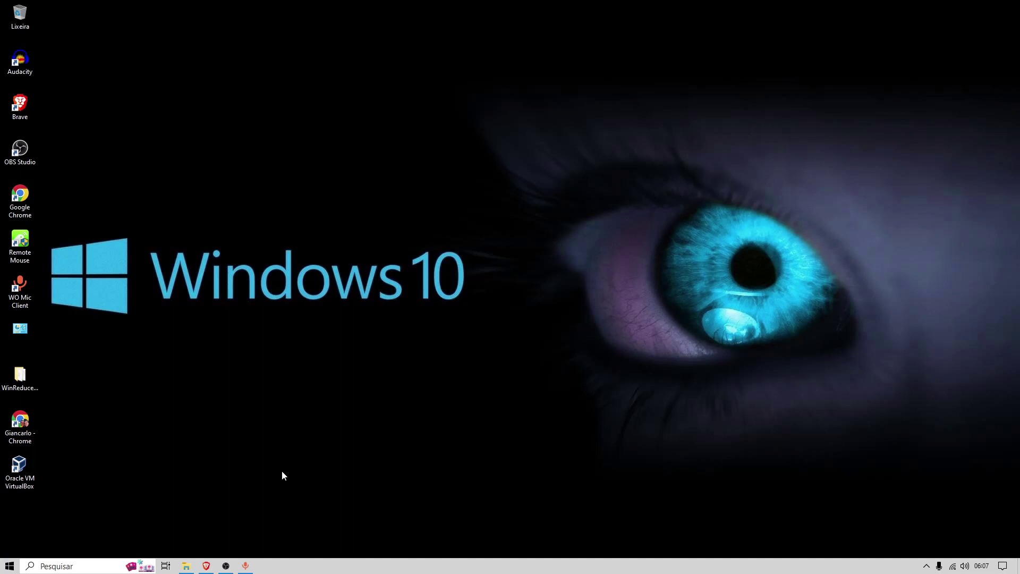
Switch to the Brave browser and examine the v3.5.1.0 download section of the WinReducer EX-Series page
click(206, 567)
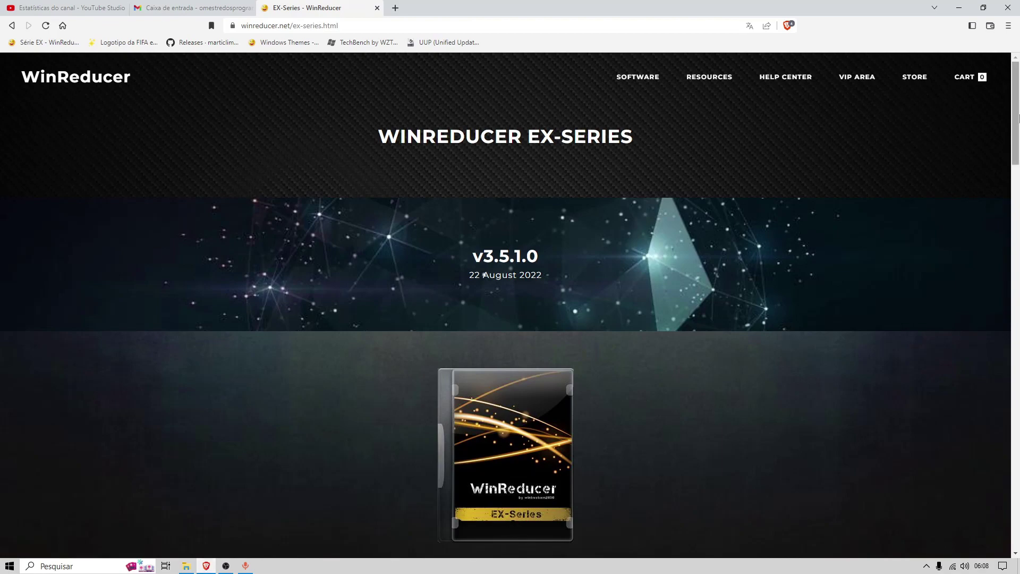
drag(1018, 118, 1018, 386)
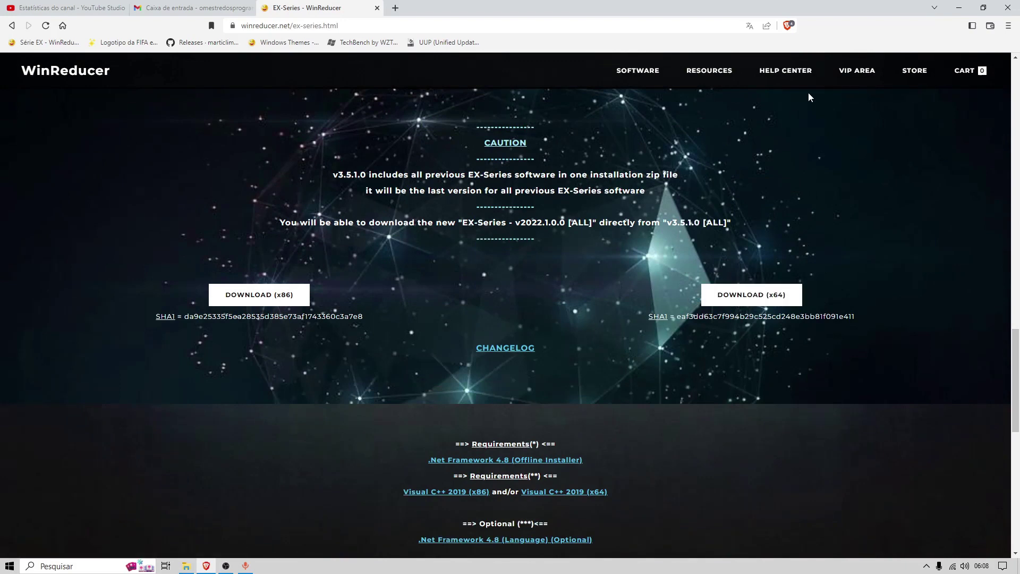
click(961, 4)
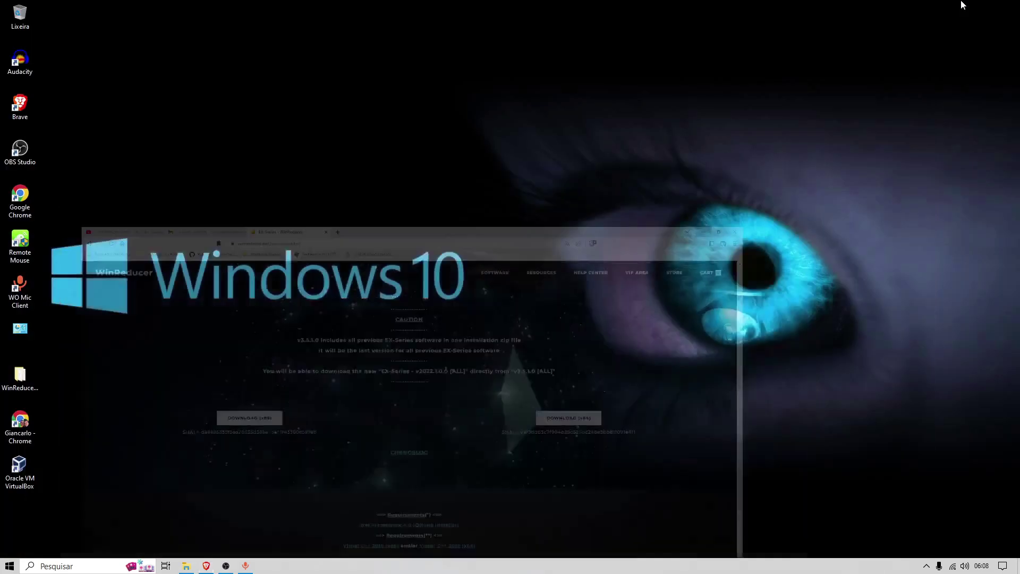
Inspect the WinReducer_EX_Series_x64 folder inside the winreducer_ex_series_x64 (1) archive in Downloads, and close the archive
click(182, 567)
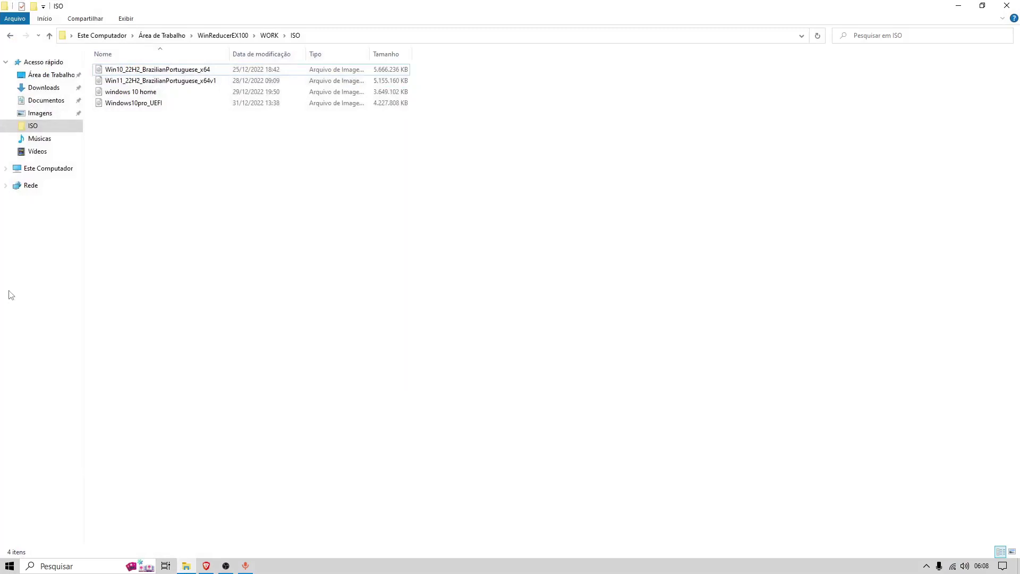
click(40, 89)
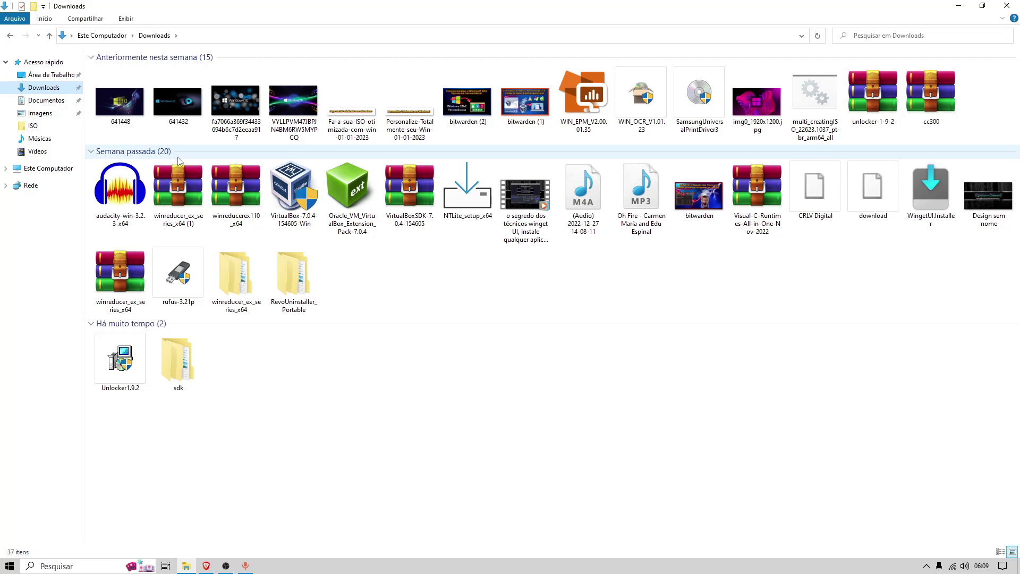
click(183, 183)
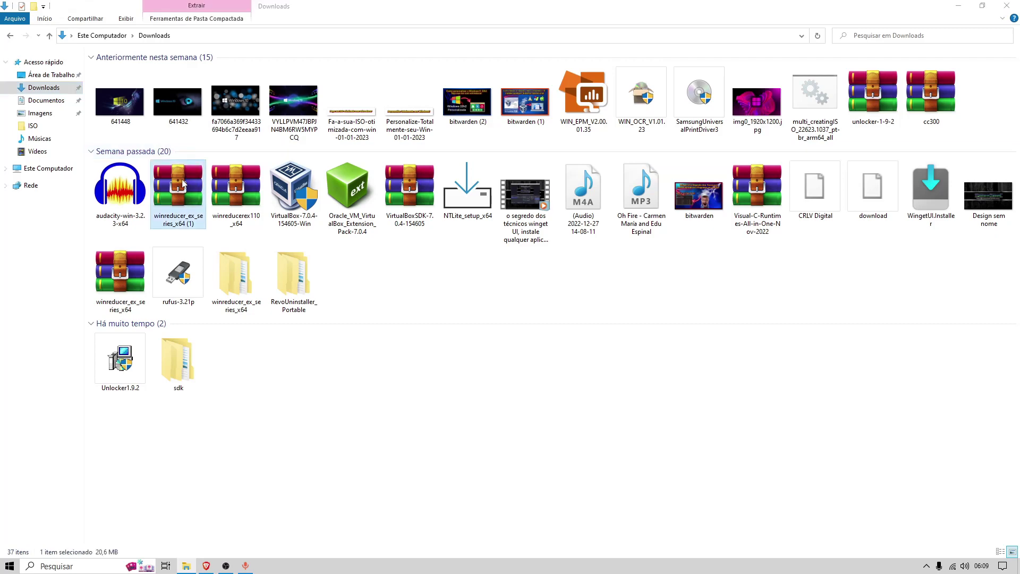
double_click(183, 183)
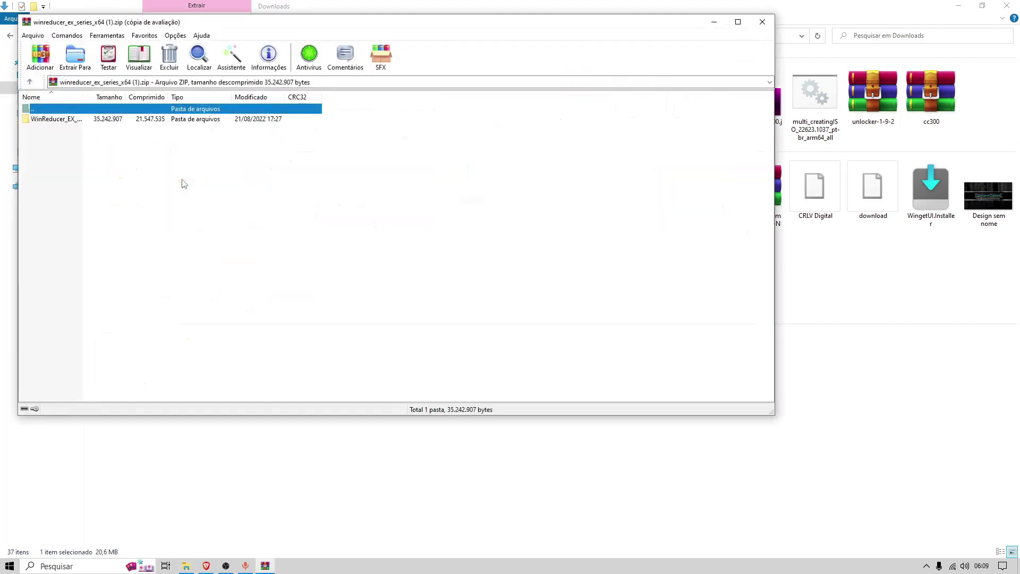
click(108, 120)
double_click(109, 120)
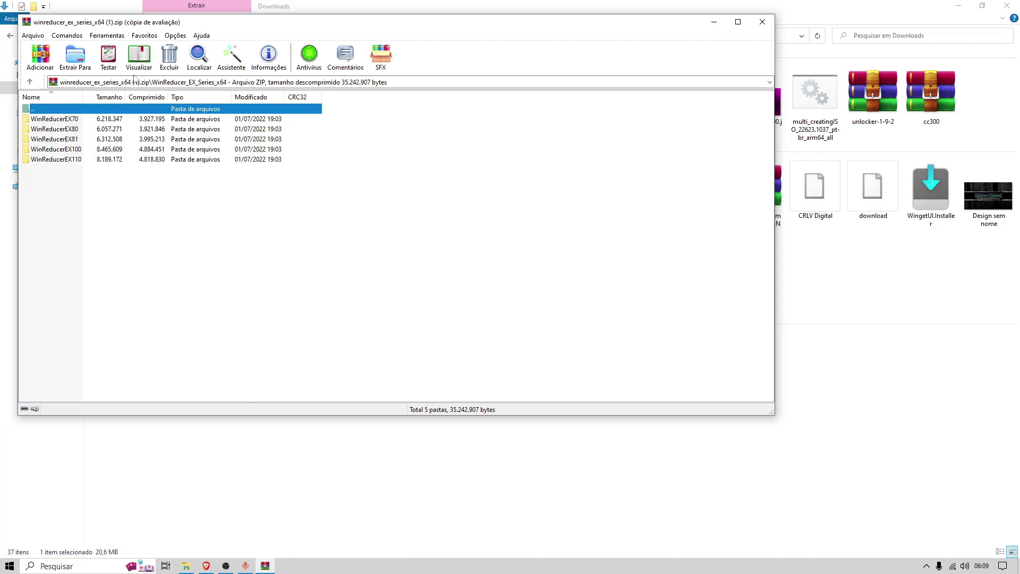
click(758, 26)
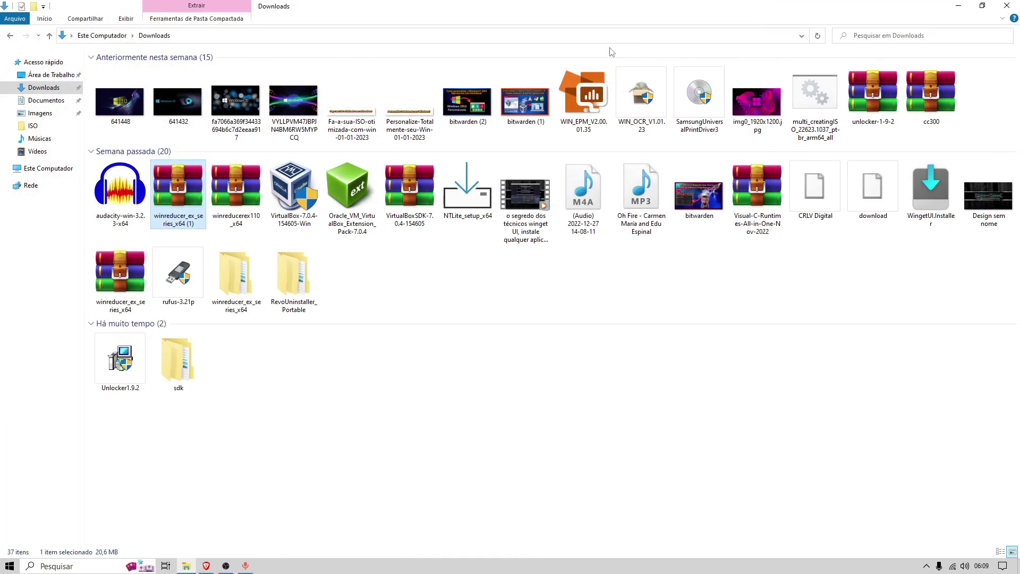
Examine the extracted WinReducer_EX_Series_x64 folder inside winreducer_ex_series_x64 in Downloads, and return to the desktop
double_click(237, 267)
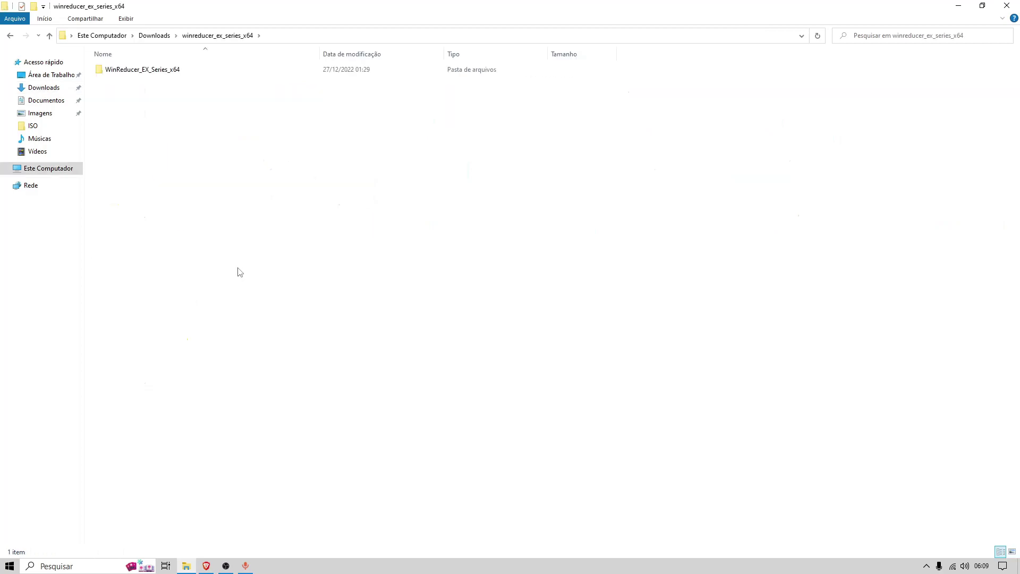
double_click(164, 72)
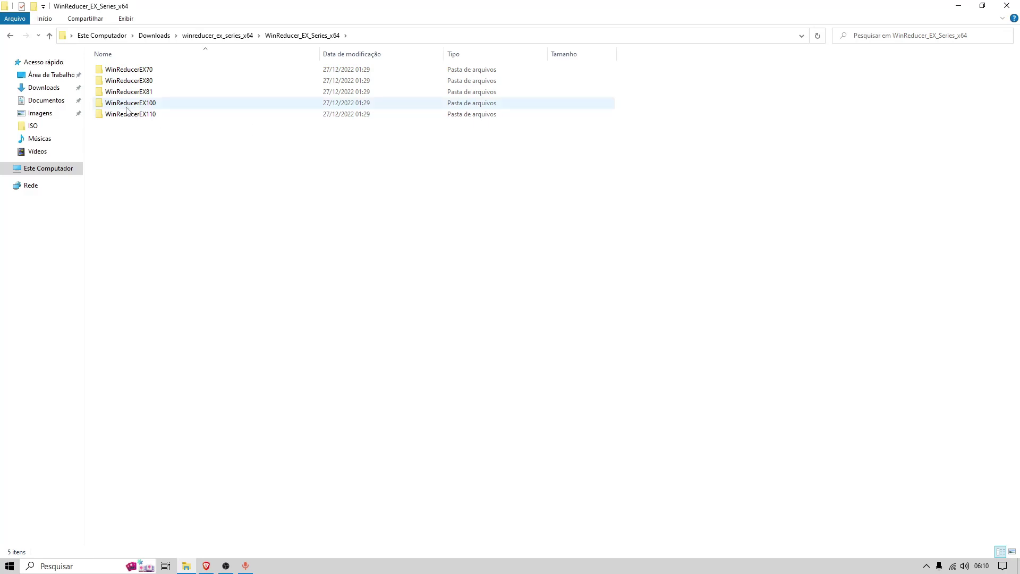
mouse_move(128, 109)
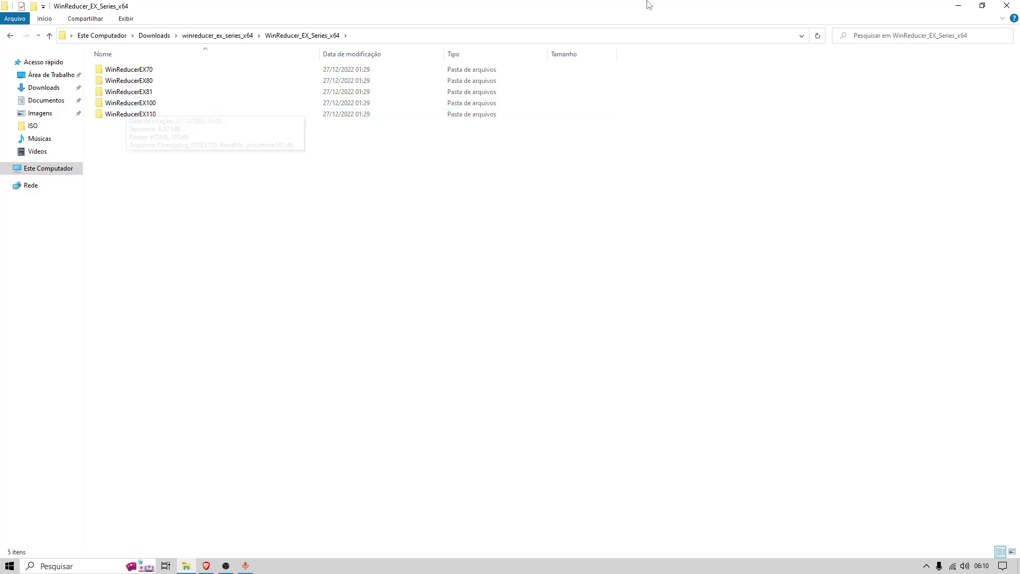
click(959, 6)
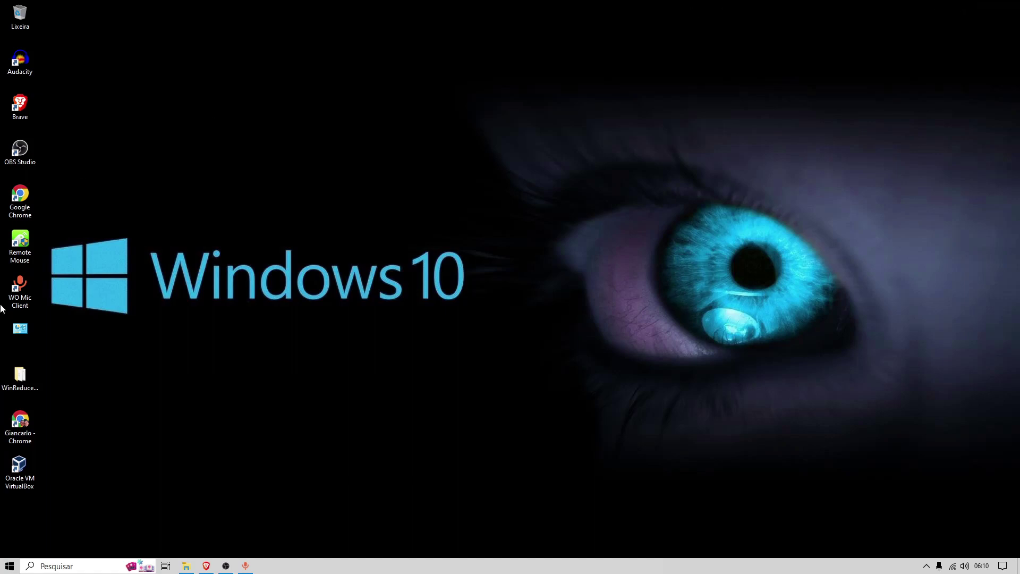
Check the image files in the WORK\ISO subfolder of the desktop's WinReducerEX100 folder, and return to the WinReducerEX100 folder
double_click(20, 378)
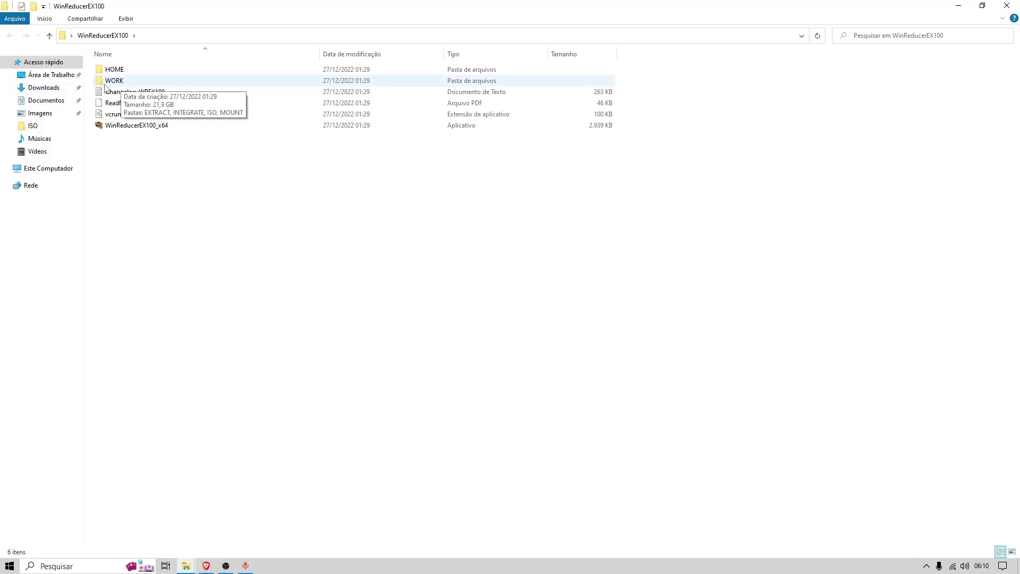
double_click(104, 85)
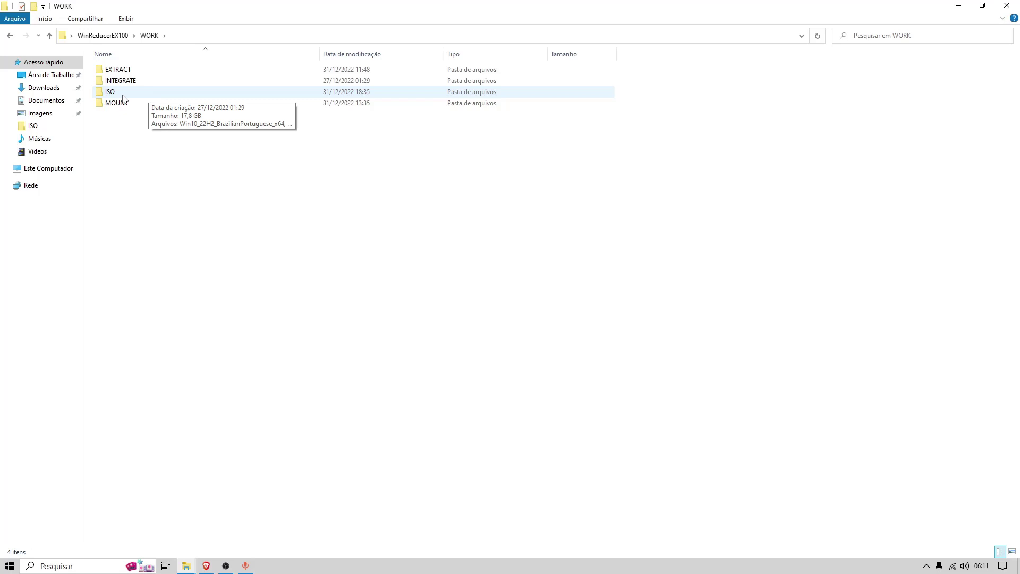
double_click(123, 96)
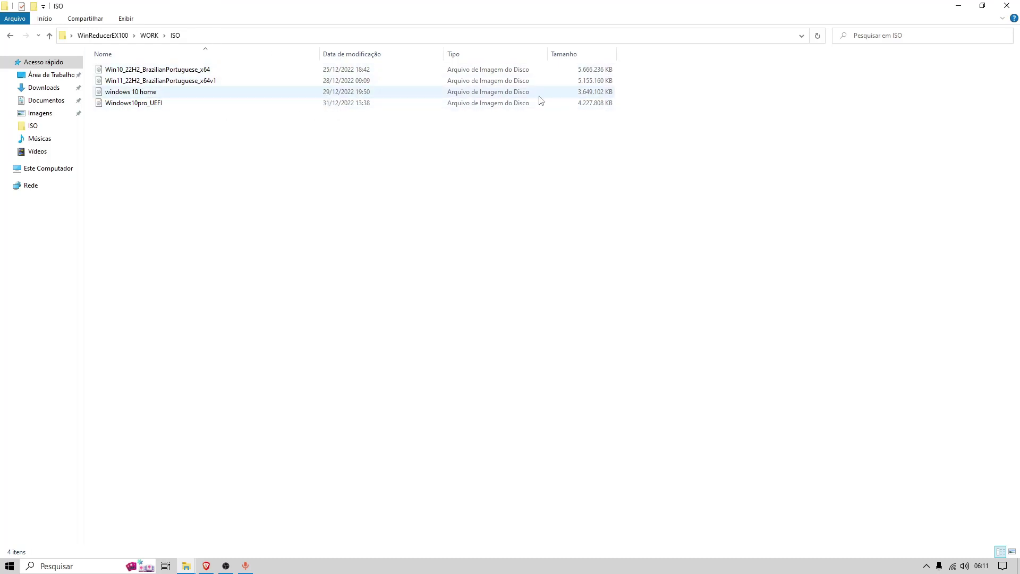
click(101, 36)
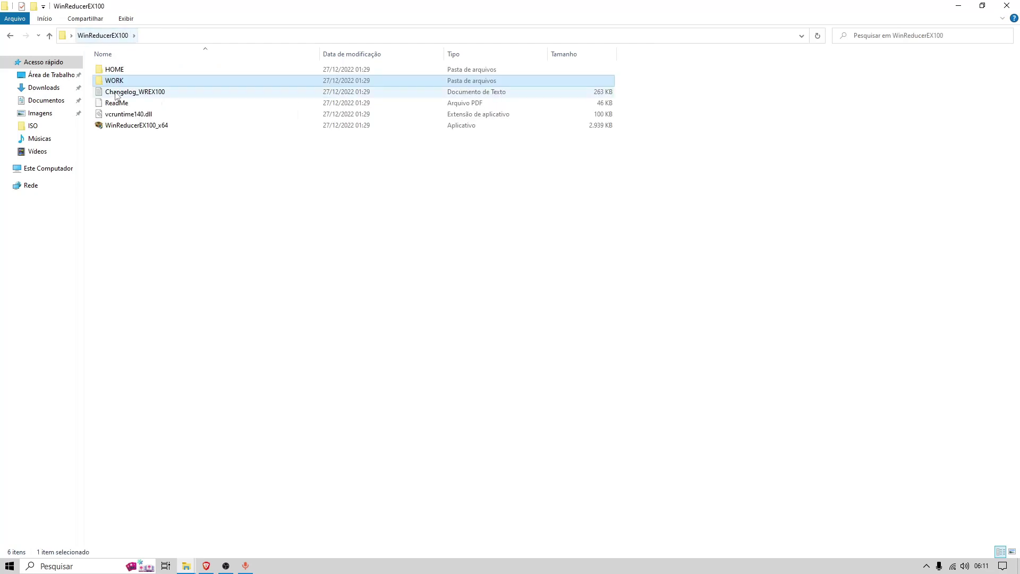
Launch WinReducerEX100_x64, decline activating the edition and dismiss the free version notice
click(125, 126)
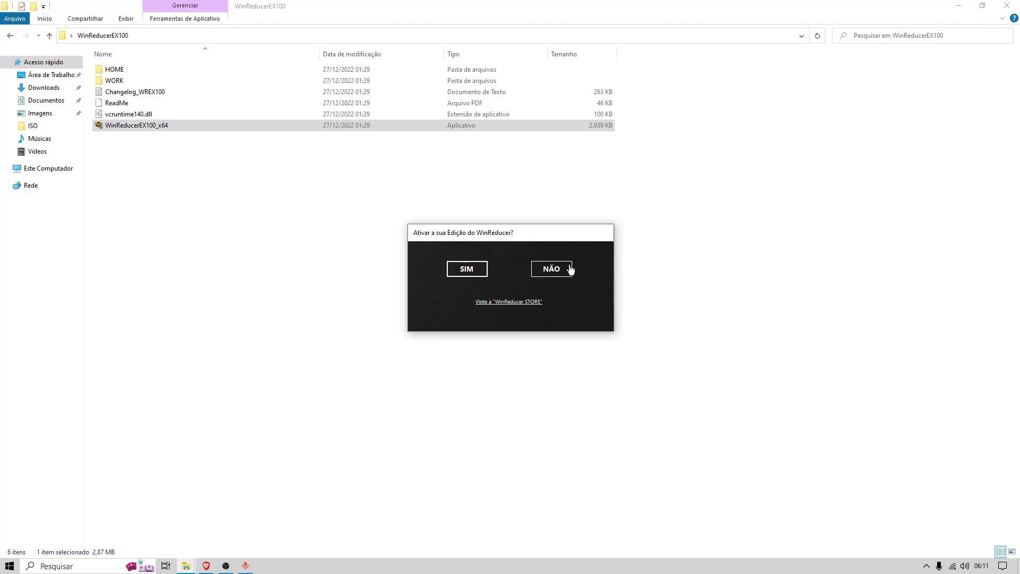
click(551, 269)
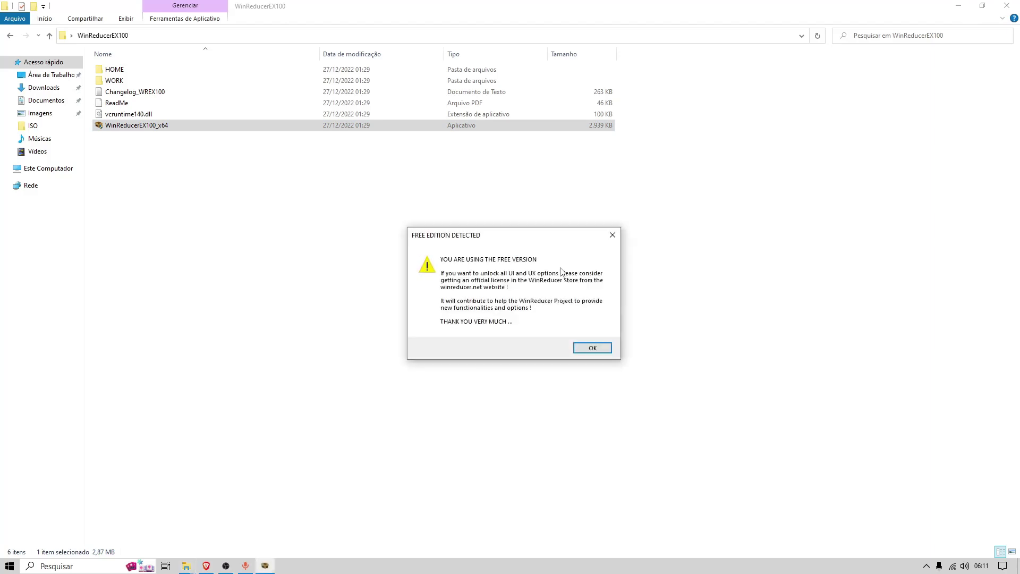
click(596, 350)
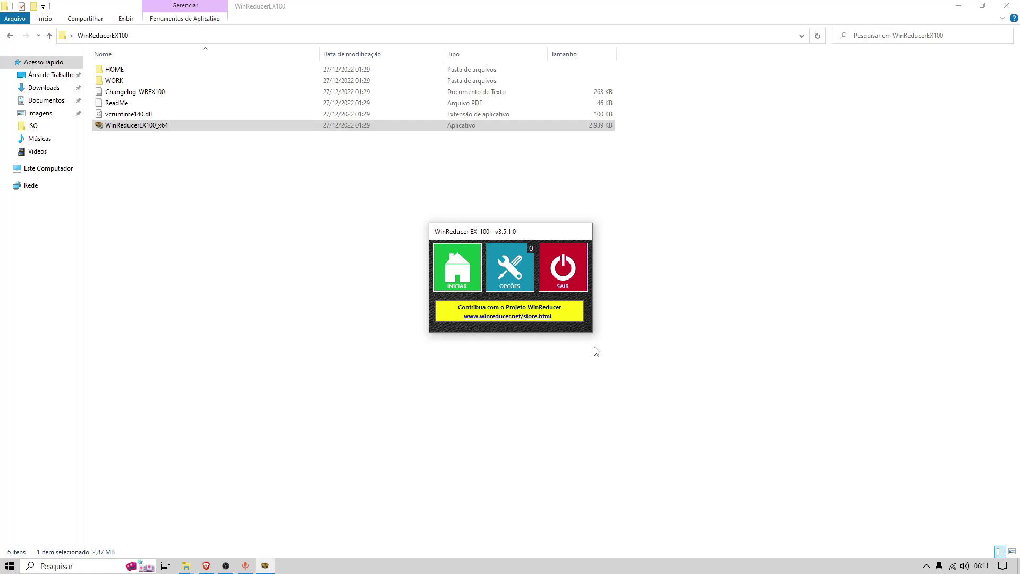
Load the "windows 10 home" ISO from the WORK\ISO folder as the source image
click(464, 275)
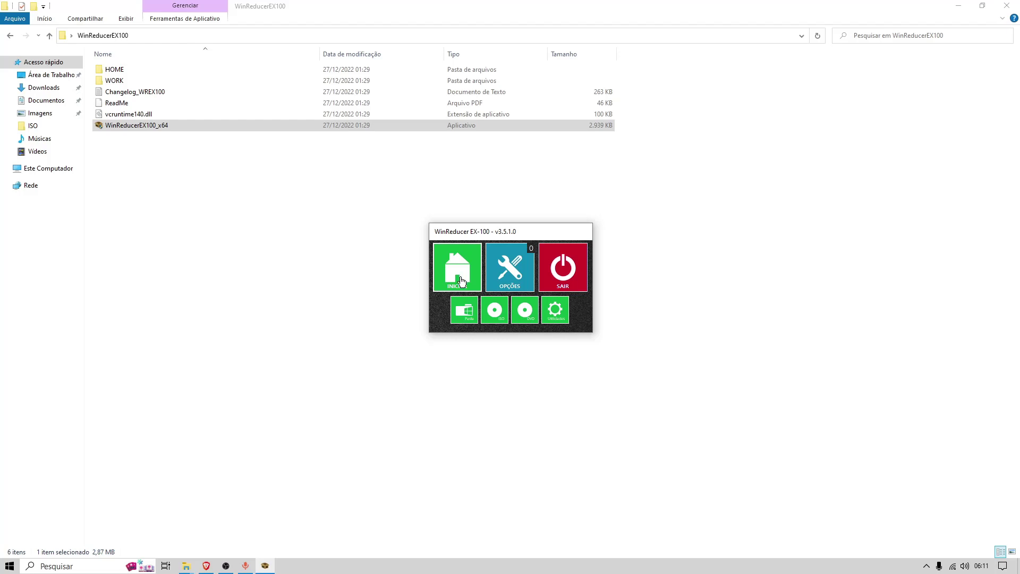
click(488, 313)
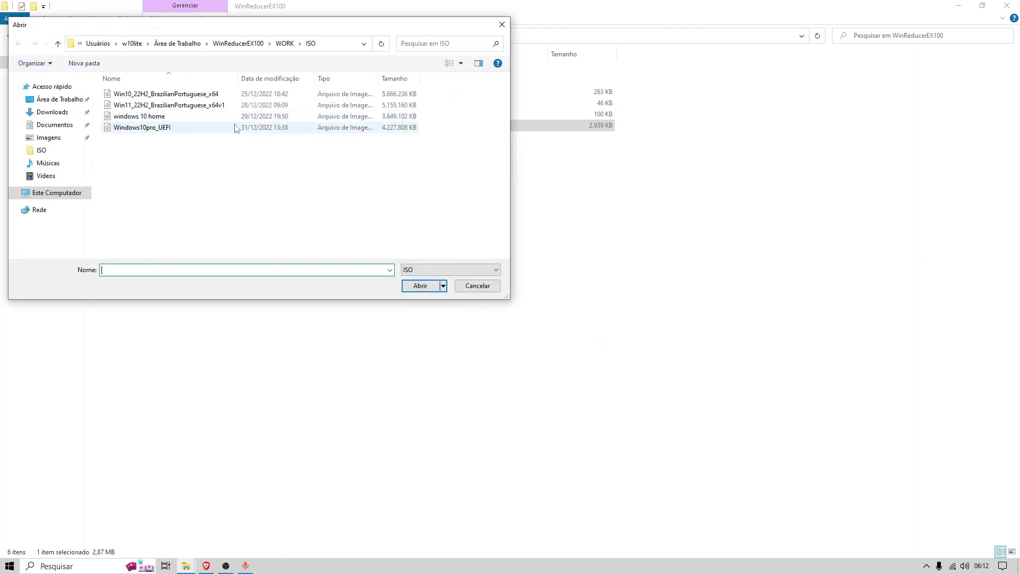
double_click(146, 117)
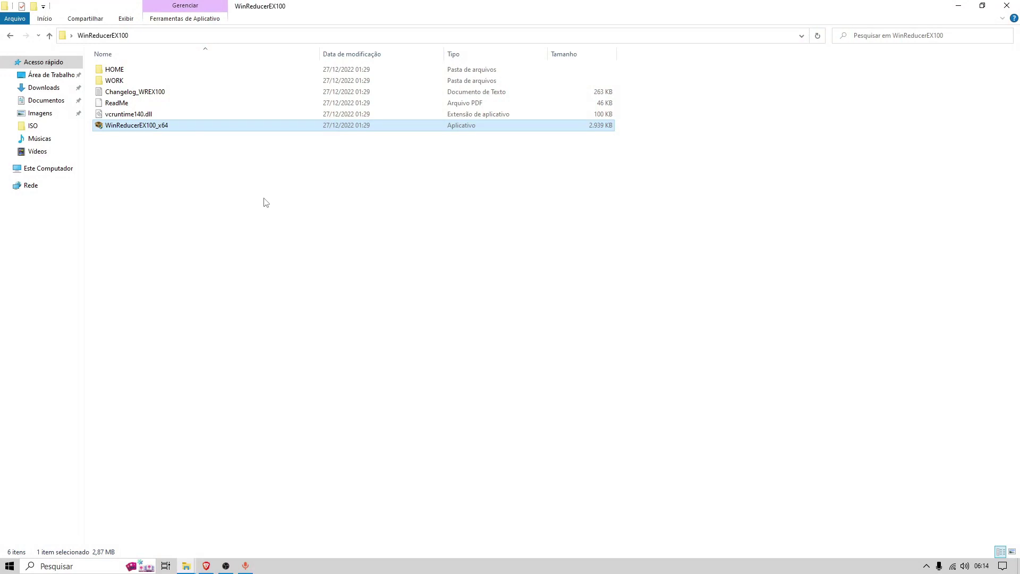
Try to relaunch WinReducerEX100_x64 from the WinReducerEX100 folder
double_click(178, 130)
double_click(155, 129)
double_click(306, 126)
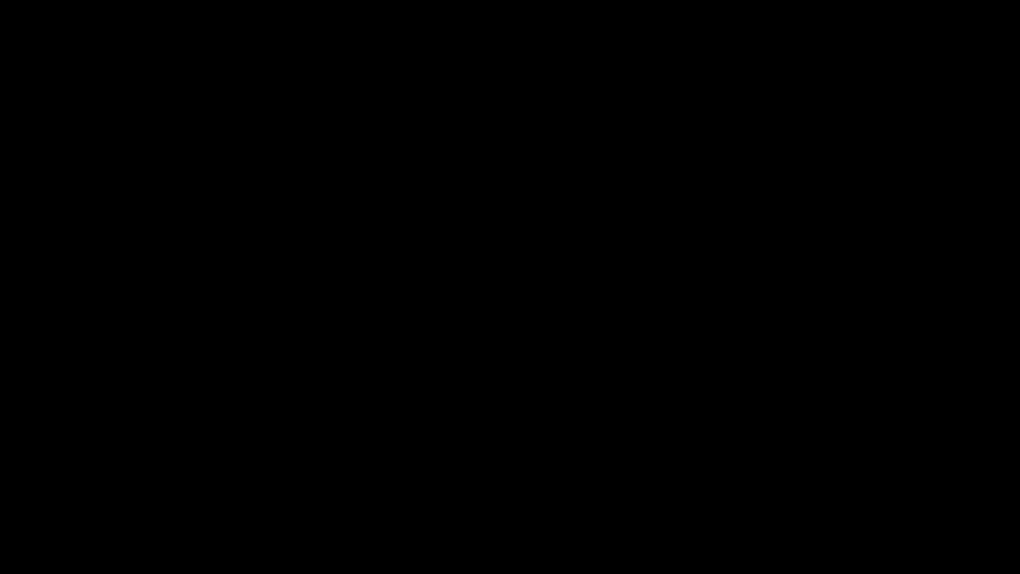
click(477, 367)
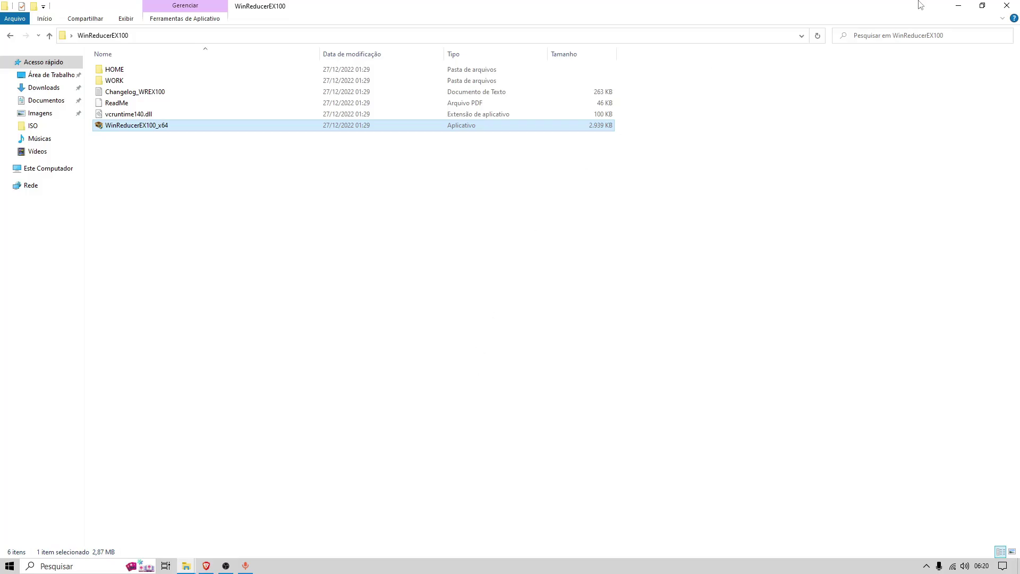
click(954, 6)
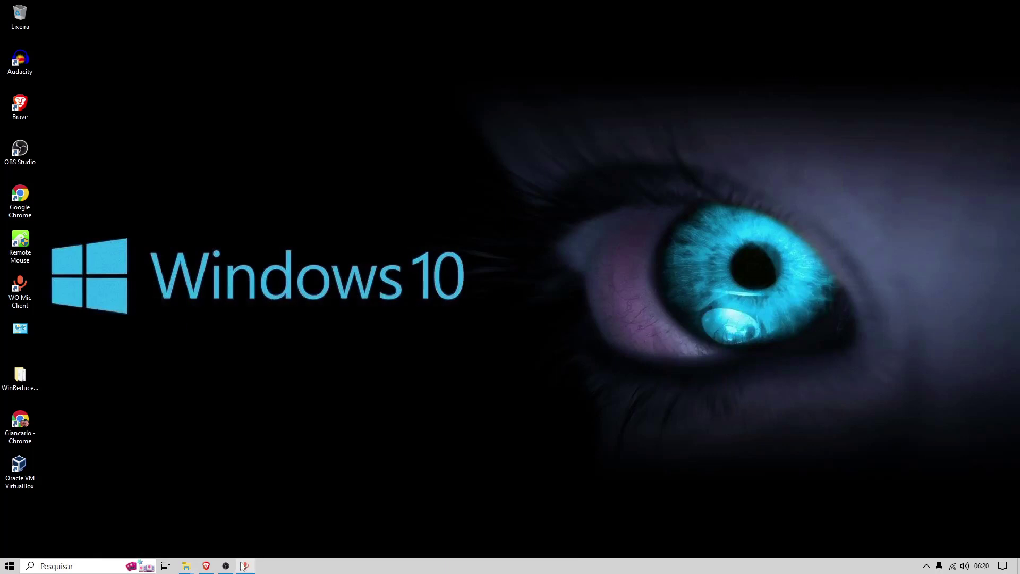
click(207, 566)
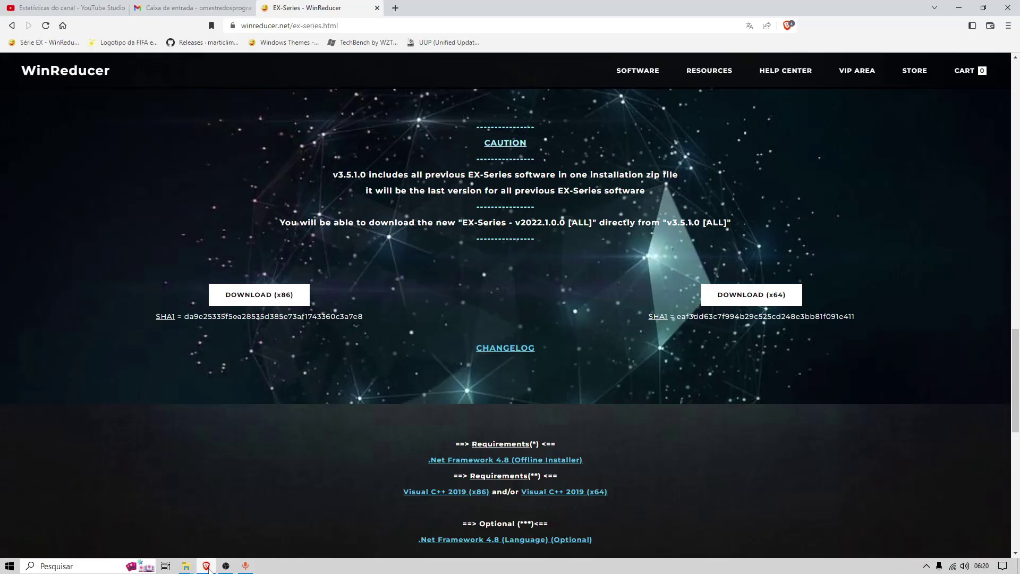
click(208, 568)
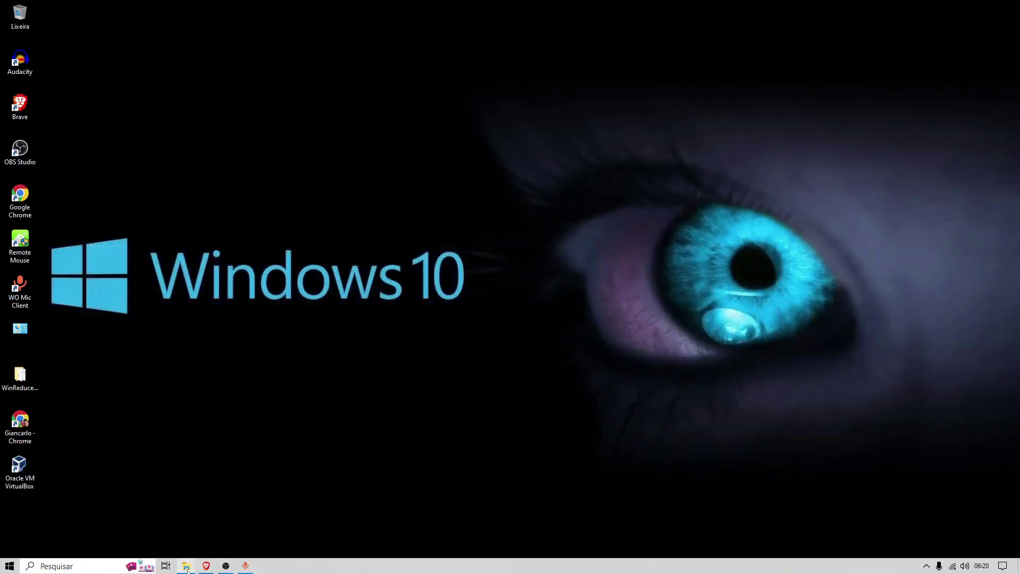
Launch WinReducerEX100_x64 again from the WinReducerEX100 folder and bring up the Predefinição settings for the loaded Windows image
mouse_move(184, 569)
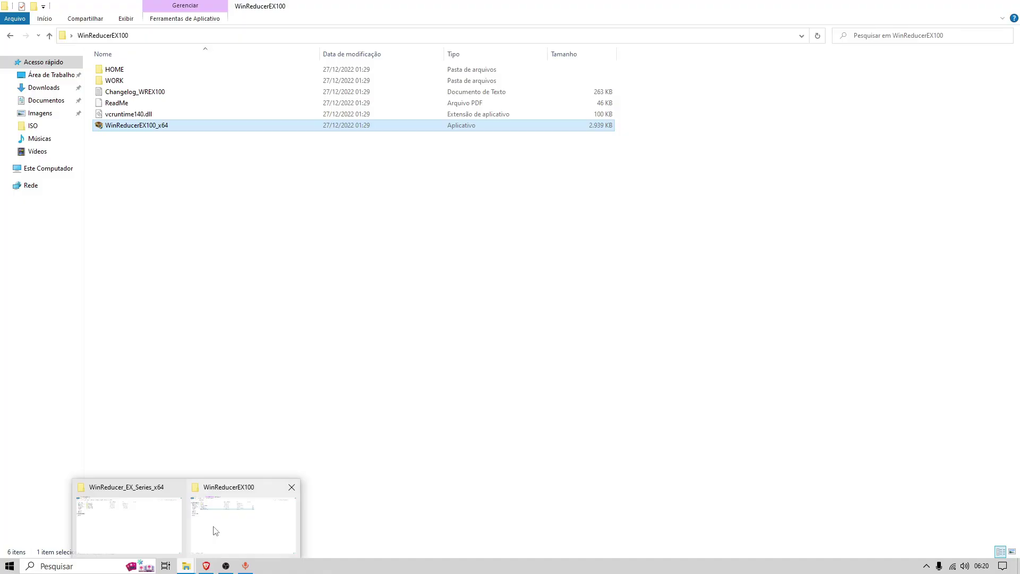
click(215, 531)
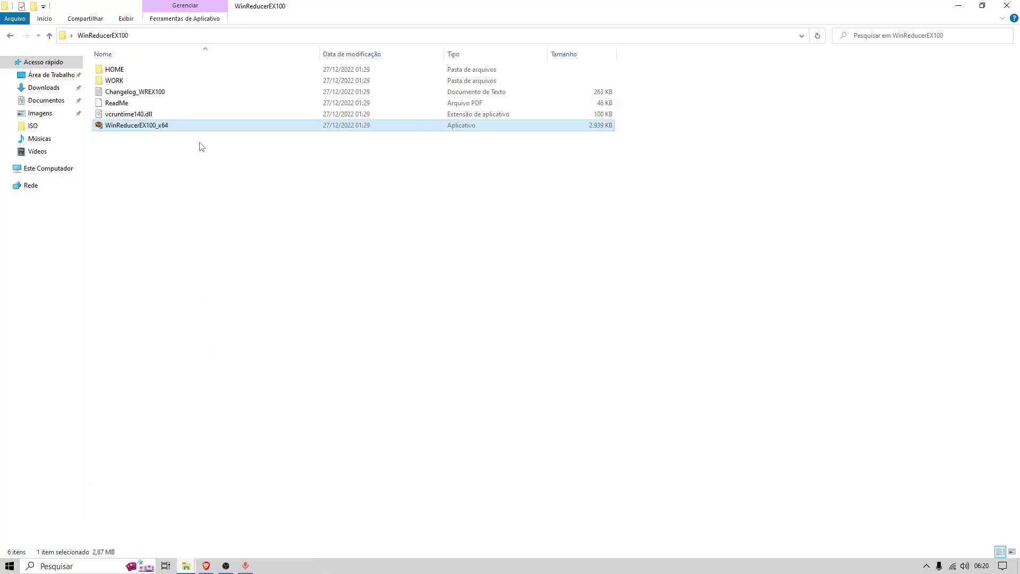
double_click(153, 125)
click(966, 6)
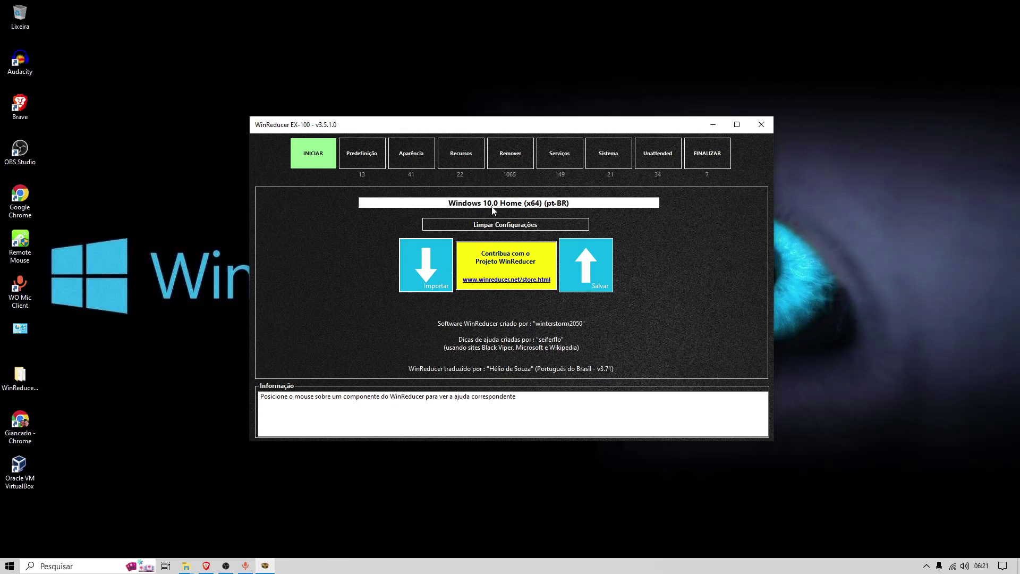
click(354, 156)
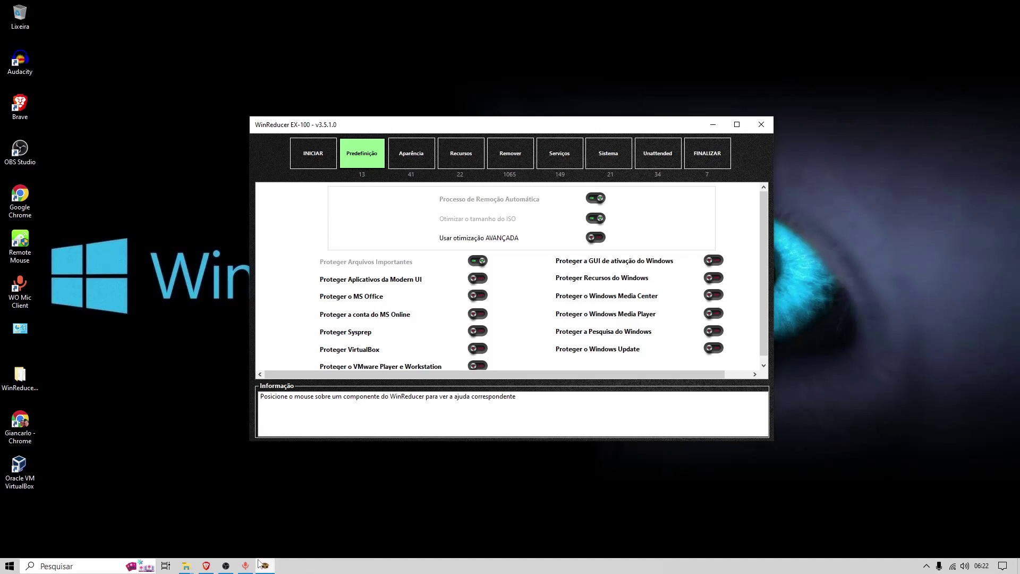
click(225, 566)
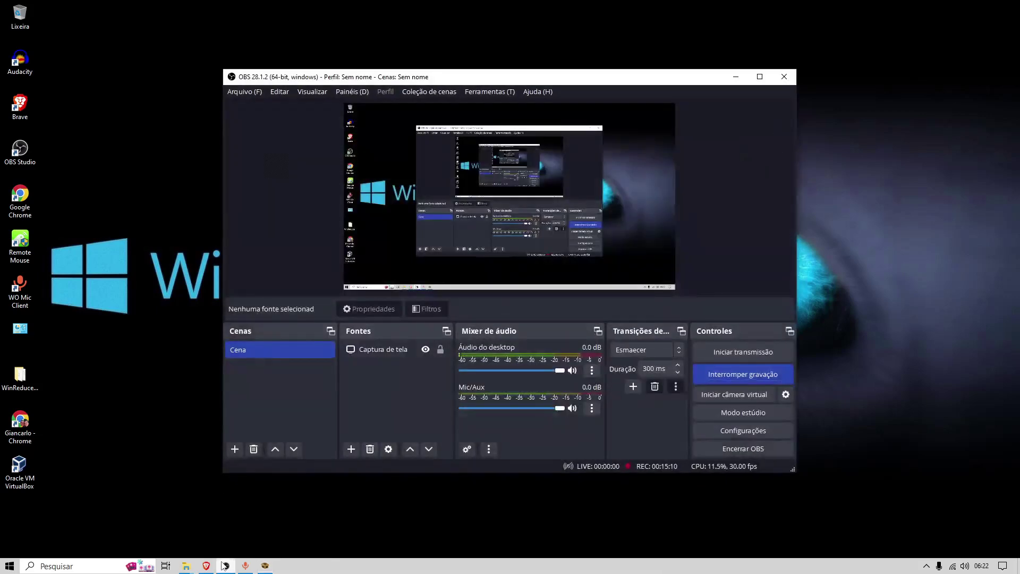